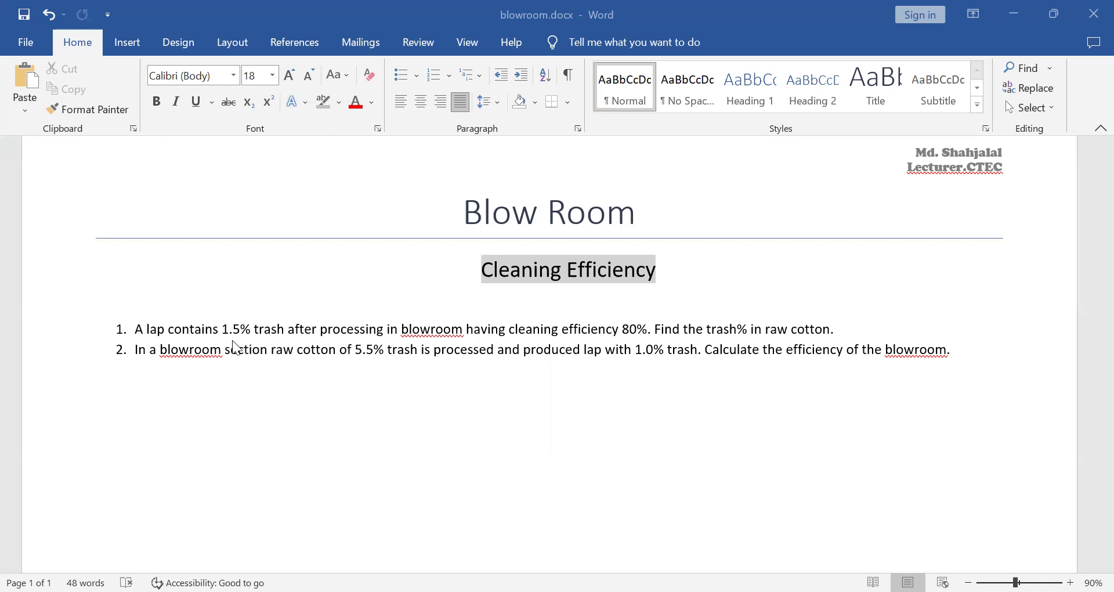
- Select the 1.5% trash and 80% efficiency values in problem 1
{"action": "left_click_drag", "start_coordinate": [254, 329], "coordinate": [225, 329]}
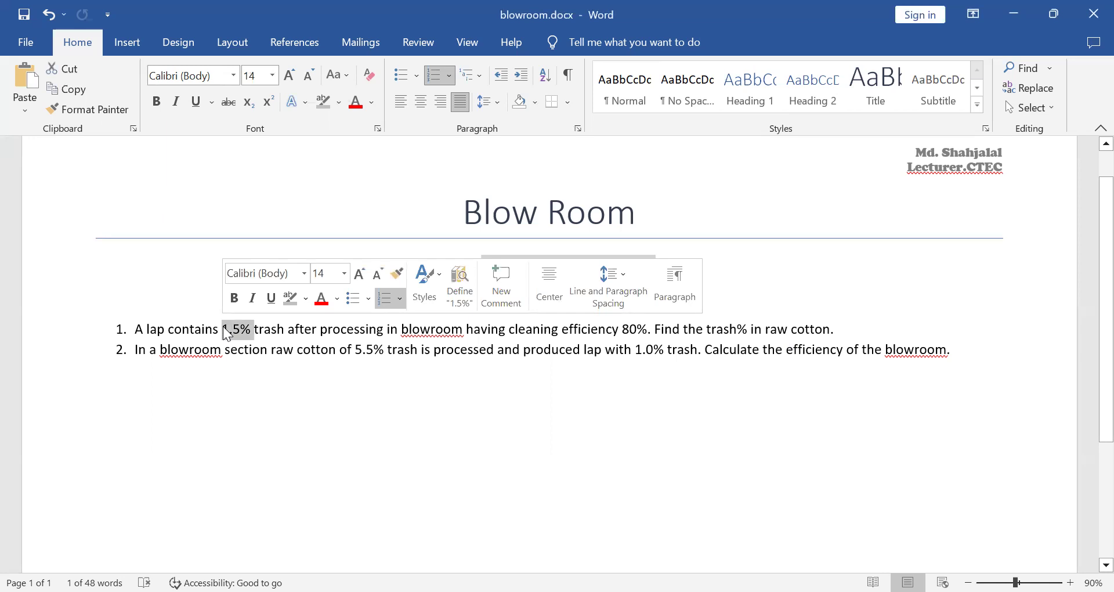
{"action": "left_click", "coordinate": [628, 329]}
{"action": "left_click_drag", "start_coordinate": [654, 329], "coordinate": [622, 327]}
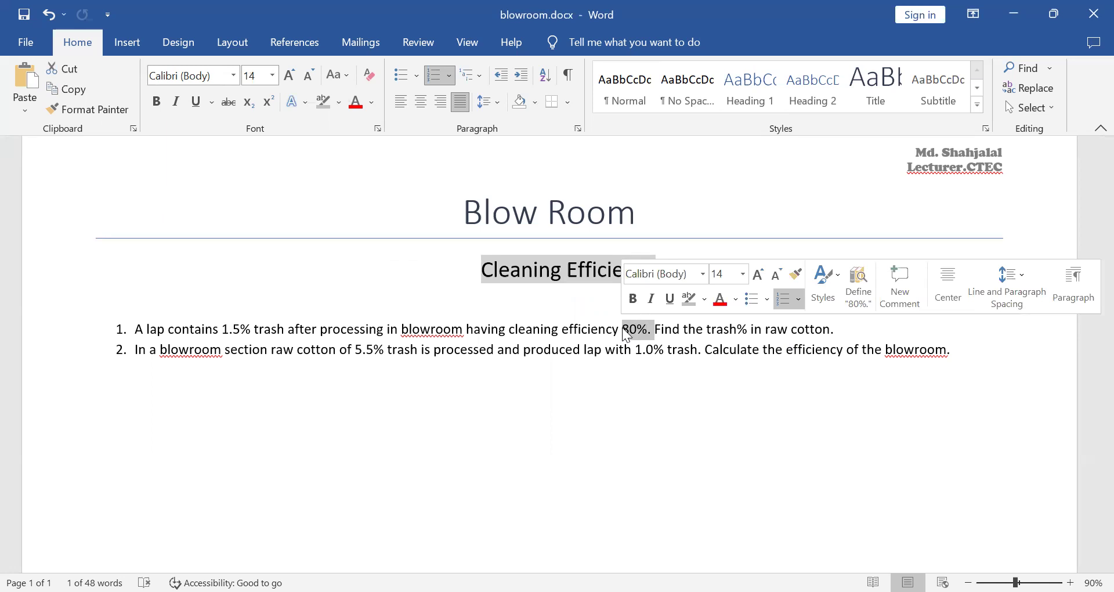
- Below problem 2, write 'Solution 01:', 'Here we have,' and 'Trash% of Lap= 1.5%'
{"action": "left_click", "coordinate": [132, 392]}
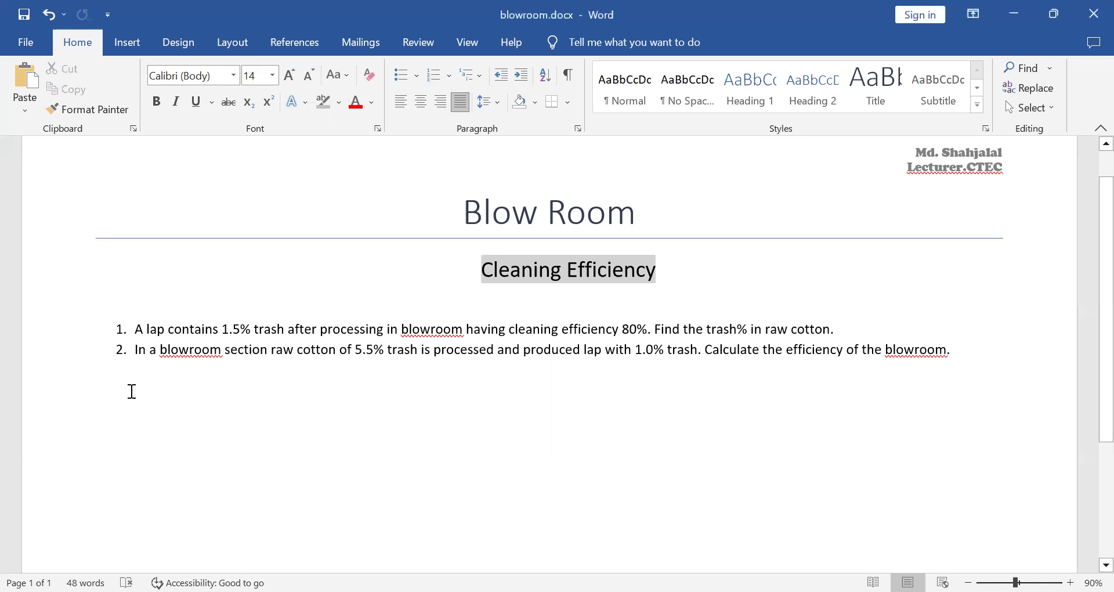
{"action": "type", "text": "Solution "}
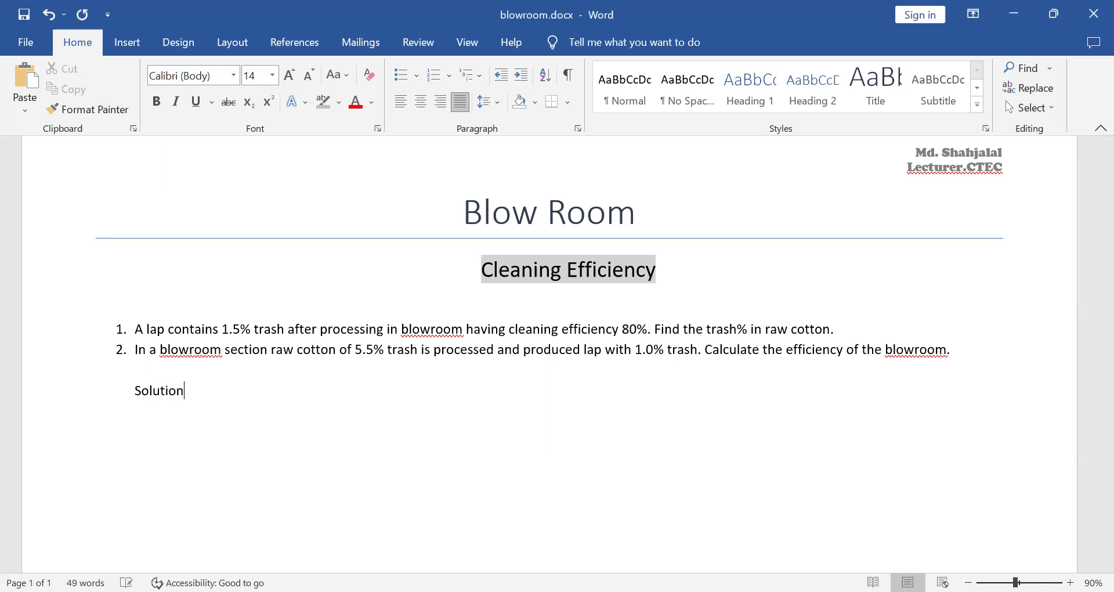
{"action": "type", "text": "01:"}
{"action": "key", "text": "Return"}
{"action": "type", "text": "Here we have,"}
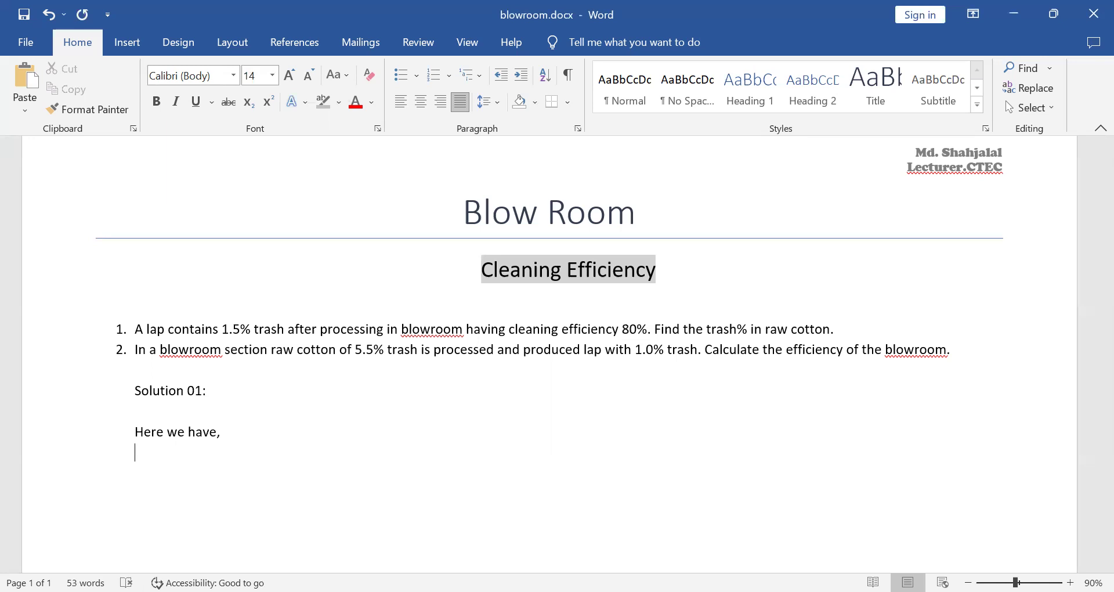
{"action": "type", "text": "Trash% of Lap= 1.5%"}
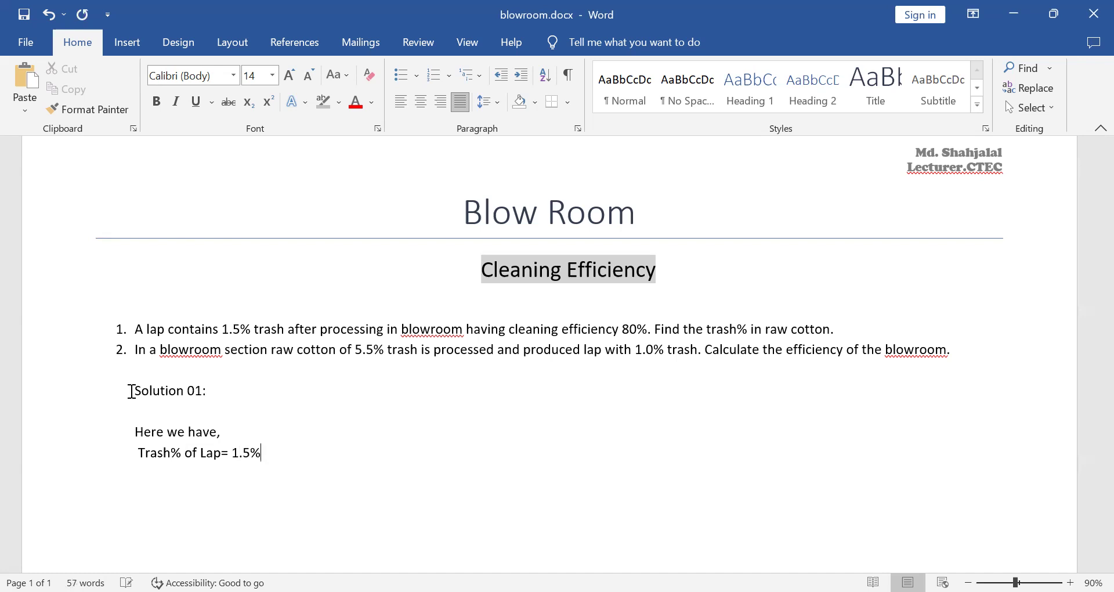
{"action": "key", "text": "Return"}
- Add the lines 'Cleaning efficiency= 80%' and 'Trash% of Raw Cotton=?' to the given data
{"action": "type", "text": "Cleaning efficien"}
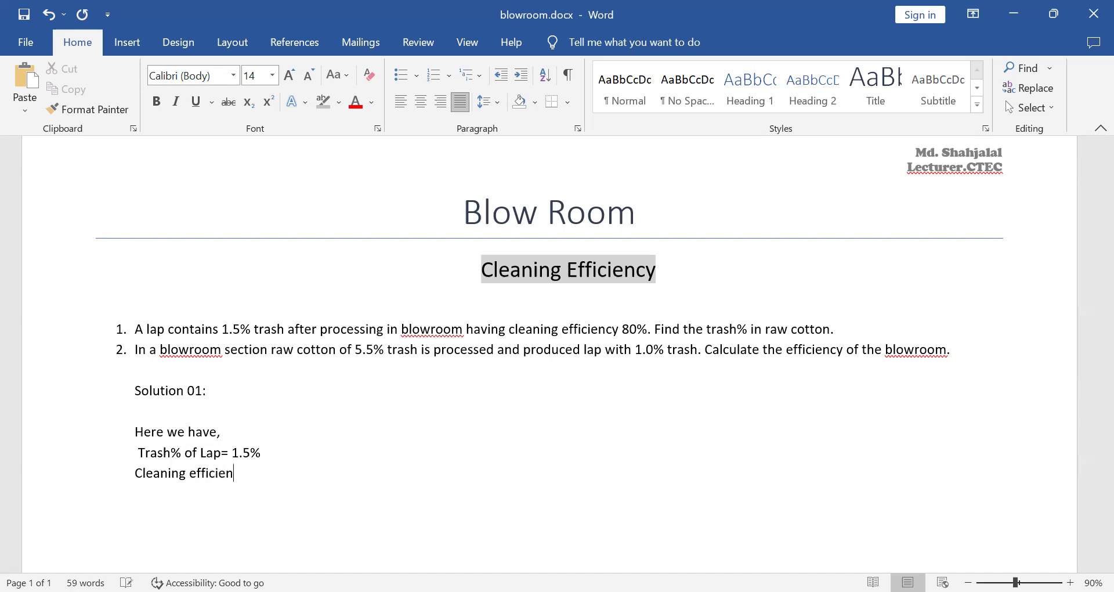
{"action": "type", "text": "cy= 80%"}
{"action": "key", "text": "Return"}
{"action": "type", "text": "Trash"}
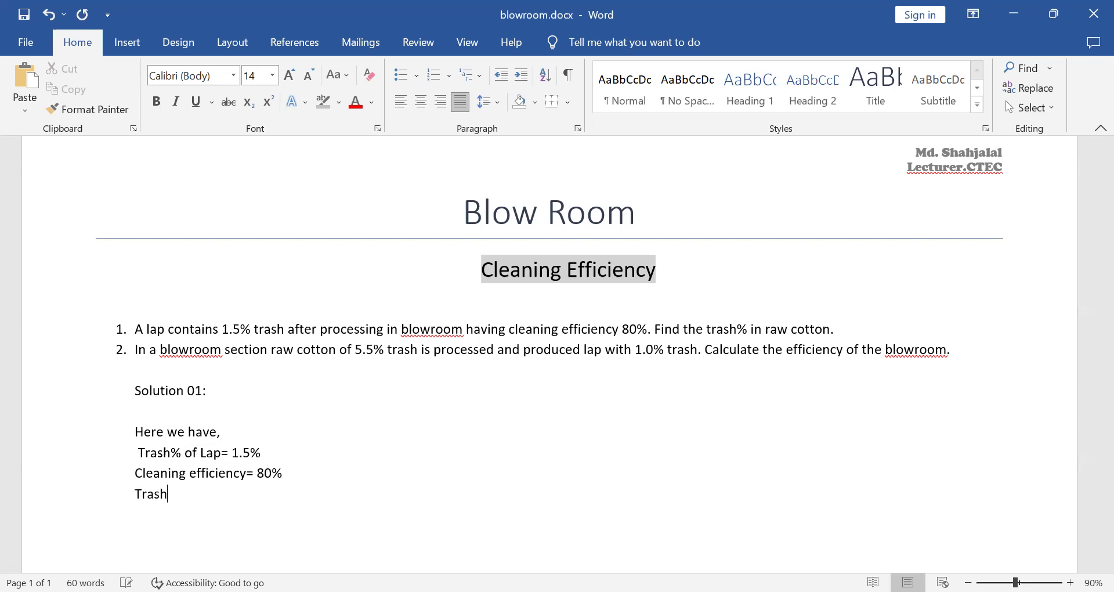
{"action": "type", "text": "% of Raw Cotton=?"}
{"action": "key", "text": "Return"}
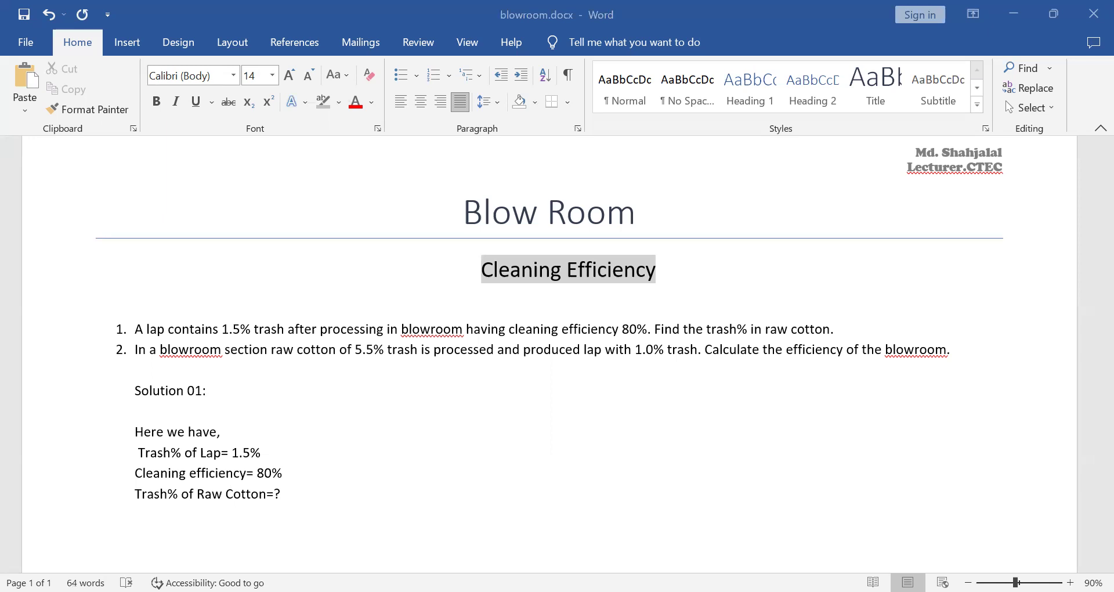
{"action": "left_click", "coordinate": [521, 535]}
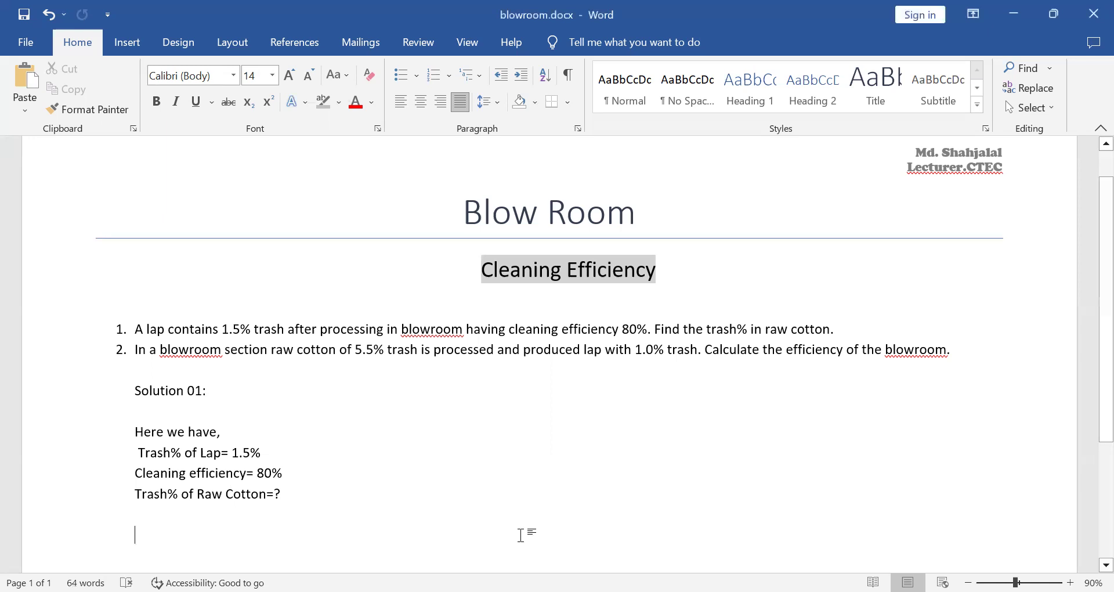
- Paste the Cleaning Efficiency formula, trash remaining after processing over total trash, below the data
{"action": "type", "text": "Cleaning Efficiency=Trash remains after processing/Total Trash"}
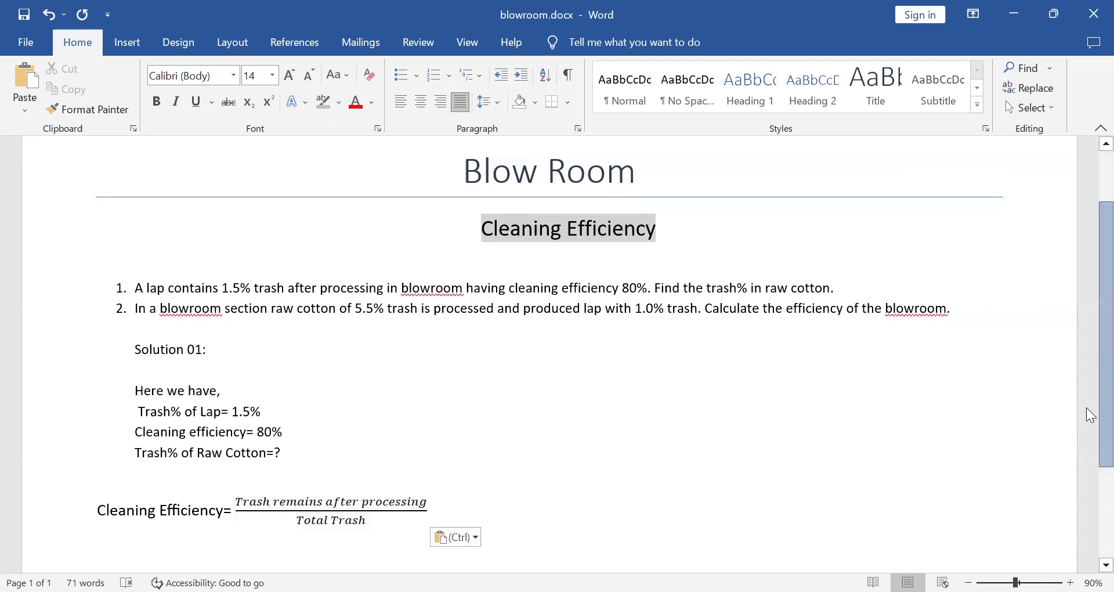
{"action": "scroll", "coordinate": [1088, 423], "scroll_direction": "down", "scroll_amount": 2}
{"action": "scroll", "coordinate": [1091, 438], "scroll_direction": "down", "scroll_amount": 1}
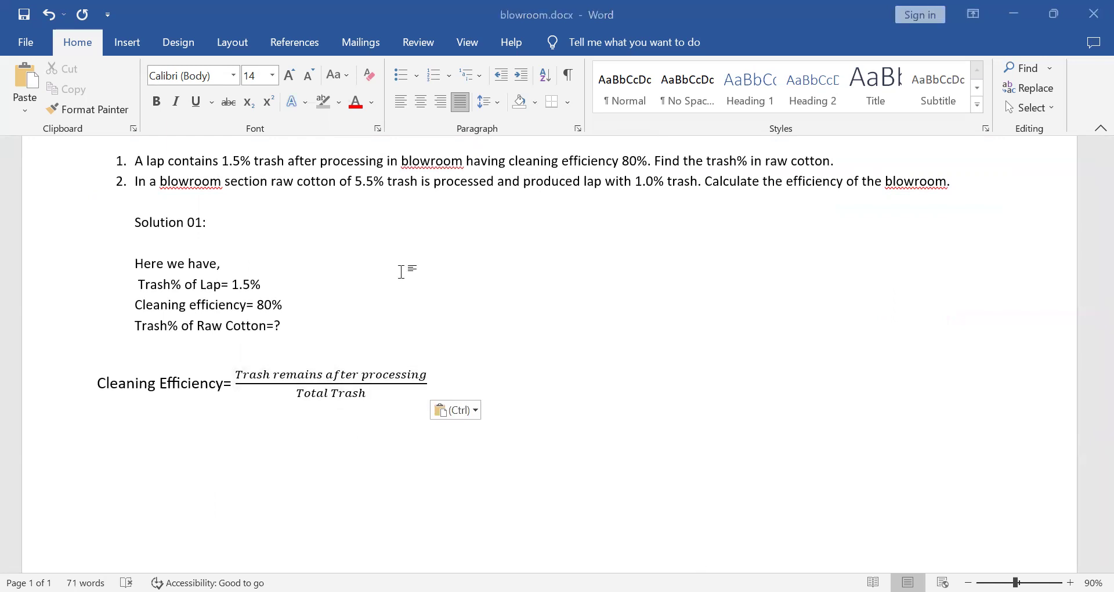
{"action": "key", "text": "Escape"}
- Paste the second Cleaning Efficiency formula below the first and start an indented line after it
{"action": "left_click", "coordinate": [534, 557]}
{"action": "type", "text": "Cleaning Efficiency=Trash in raw cotton−Trash in lap/Trash in Raw Cotton"}
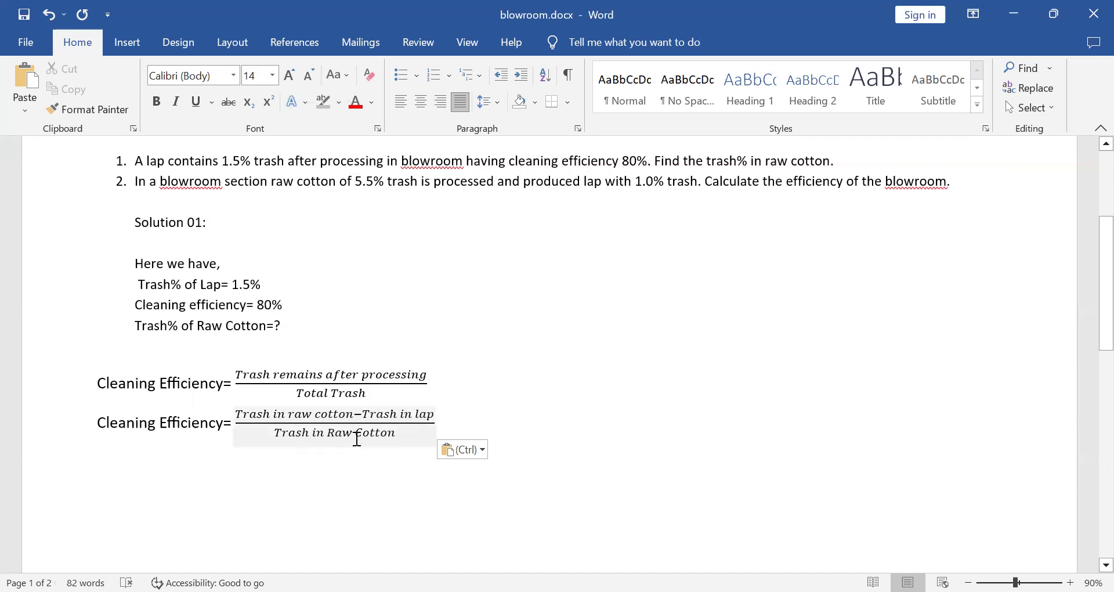
{"action": "left_click", "coordinate": [459, 419]}
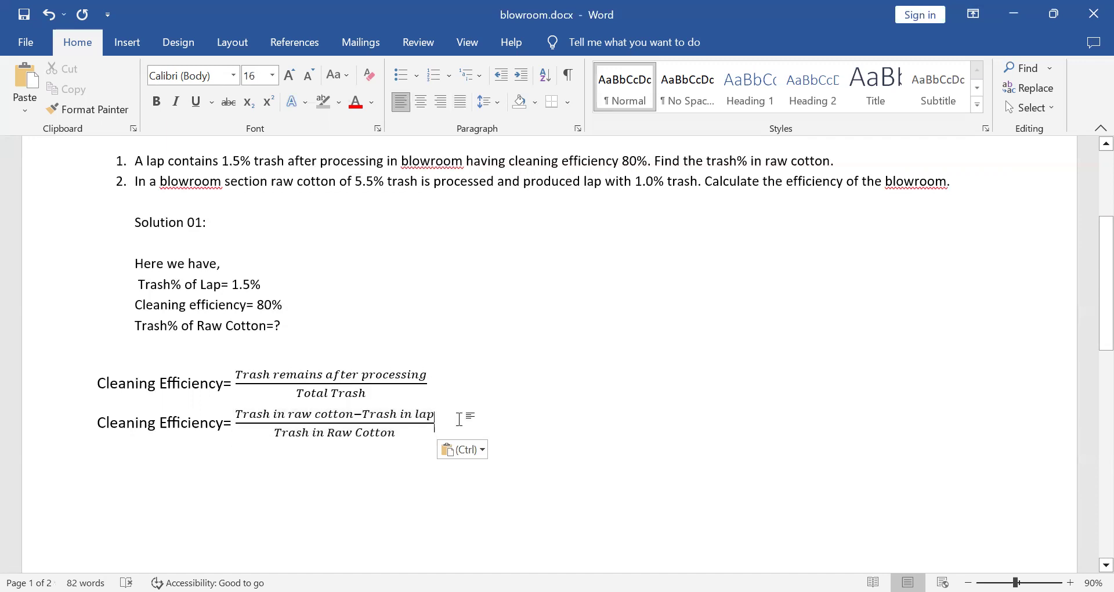
{"action": "key", "text": "Right"}
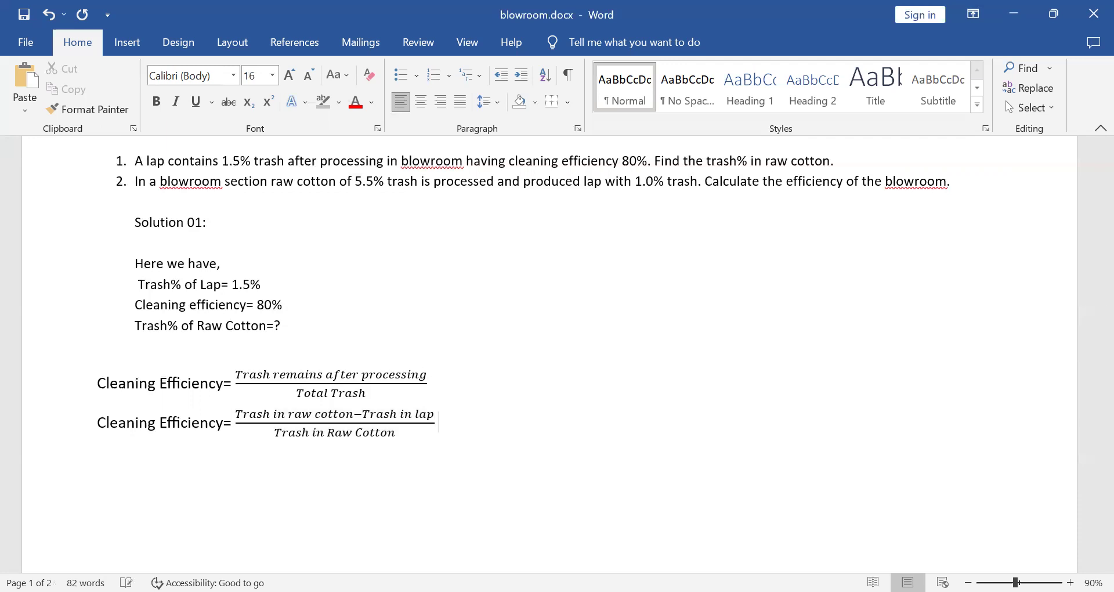
{"action": "key", "text": "Return"}
{"action": "key", "text": "Tab"}
- Make the raw-cotton trash line read 'Trash% of Raw Cotton= x% ?'
{"action": "left_click", "coordinate": [276, 323]}
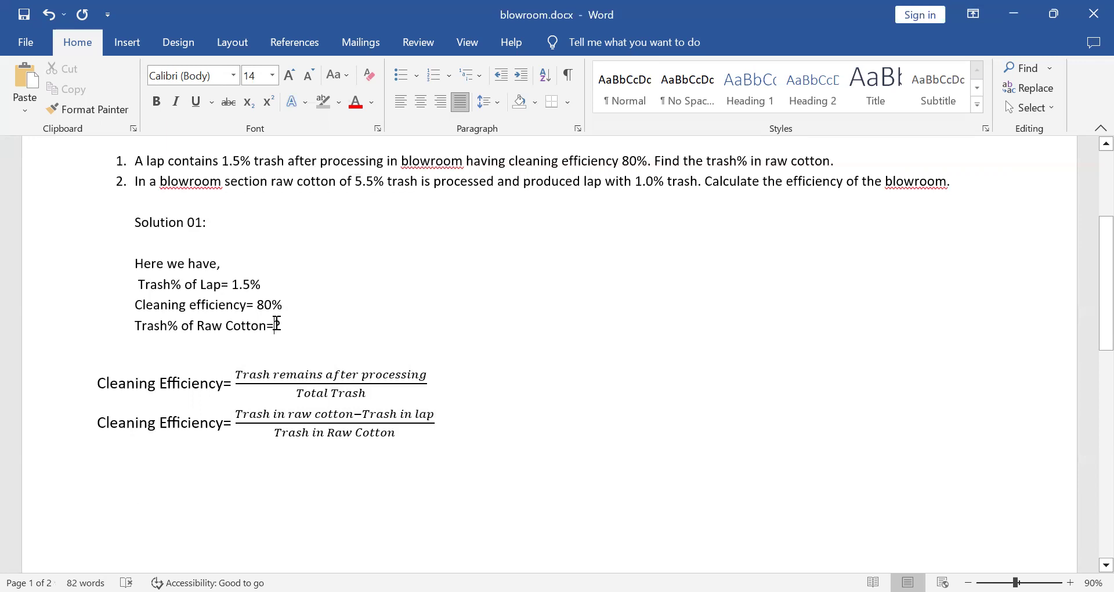
{"action": "type", "text": "?"}
{"action": "left_click", "coordinate": [278, 325]}
{"action": "type", "text": "x%"}
- Save the document and start a new line below the second formula
{"action": "key", "text": "ctrl+s"}
{"action": "left_click", "coordinate": [448, 428]}
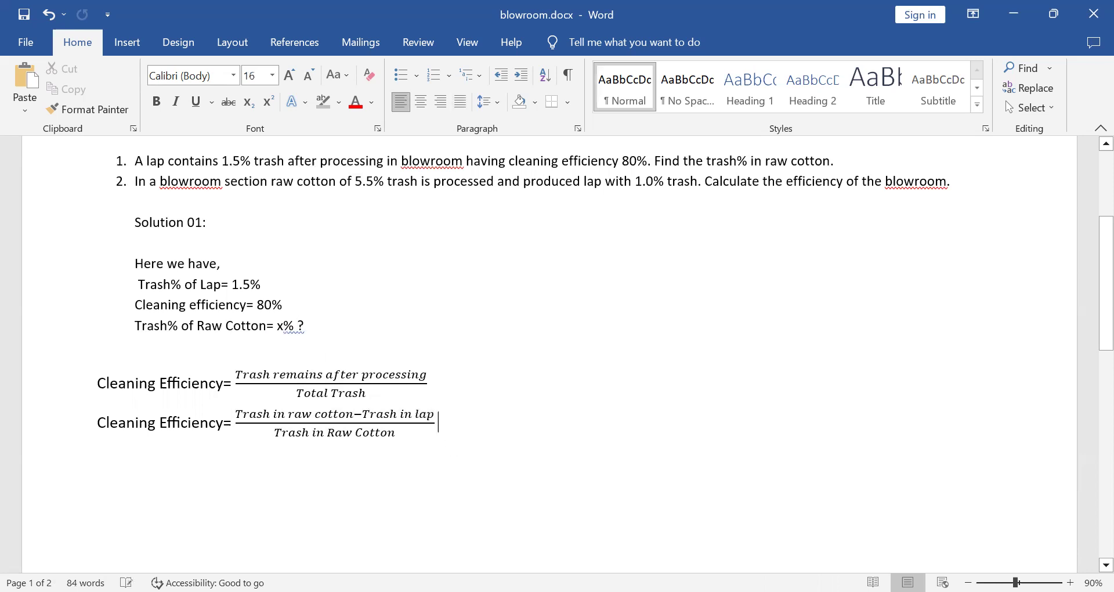
{"action": "key", "text": "Return"}
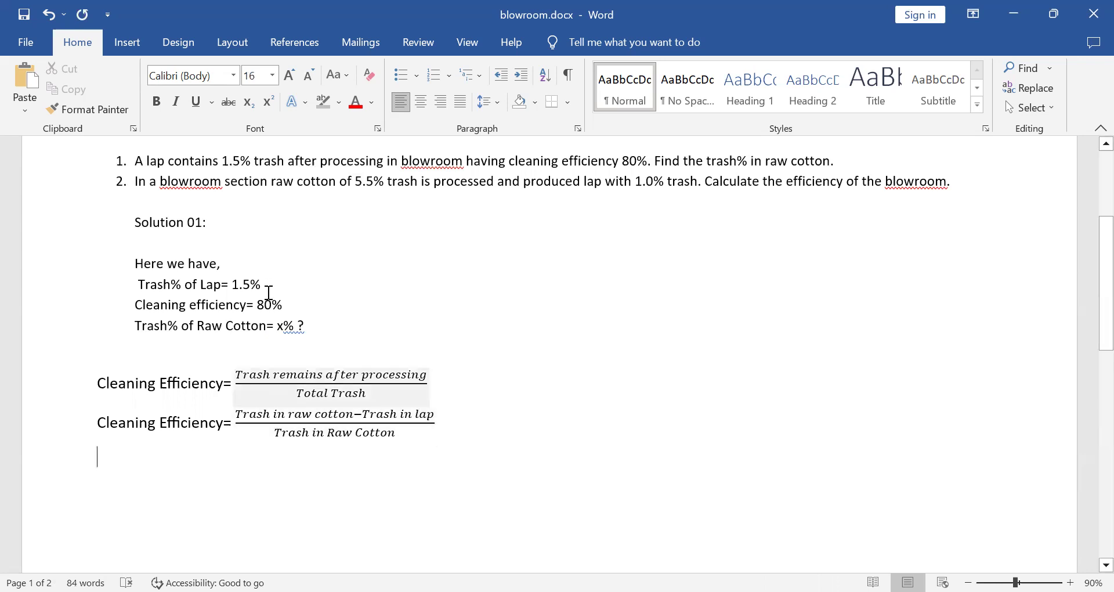
- Write the 80% efficiency as 0.80 on the new line to begin the calculation
{"action": "type", "text": "80"}
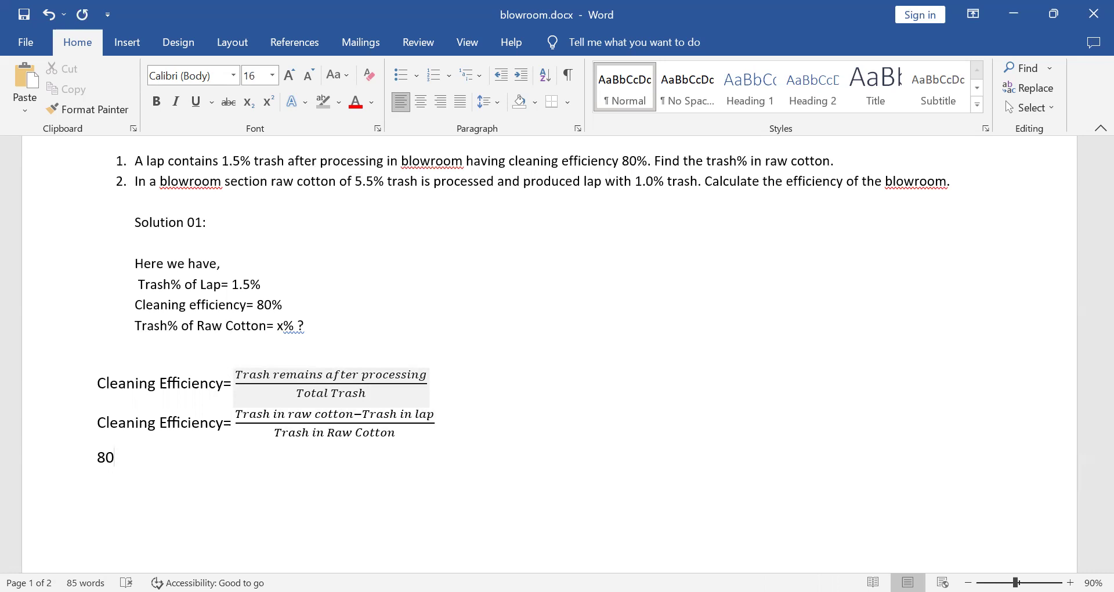
{"action": "left_click", "coordinate": [97, 457]}
{"action": "type", "text": "0."}
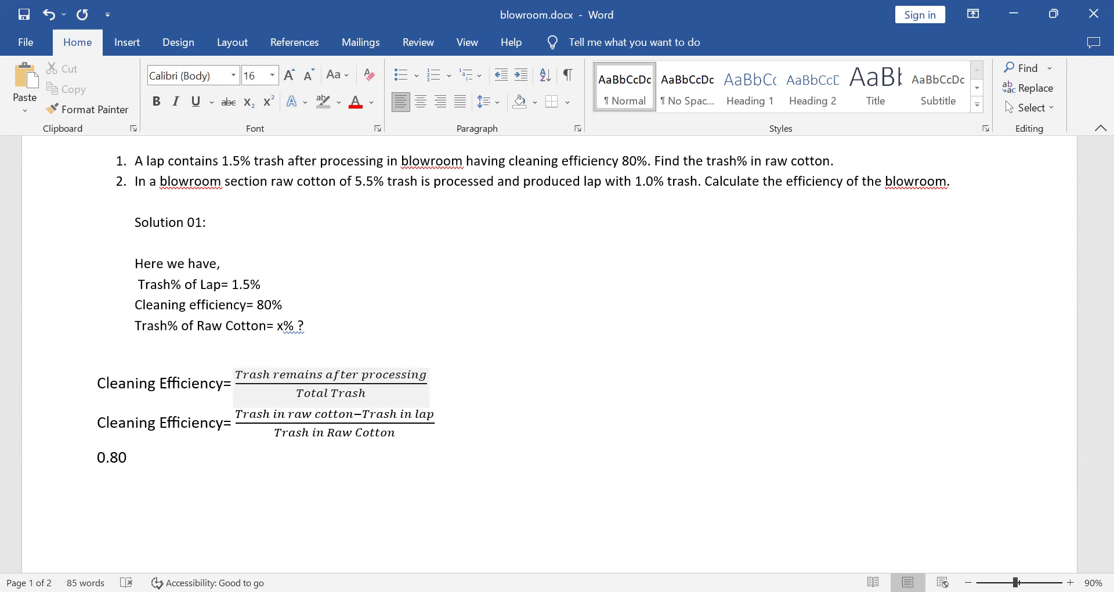